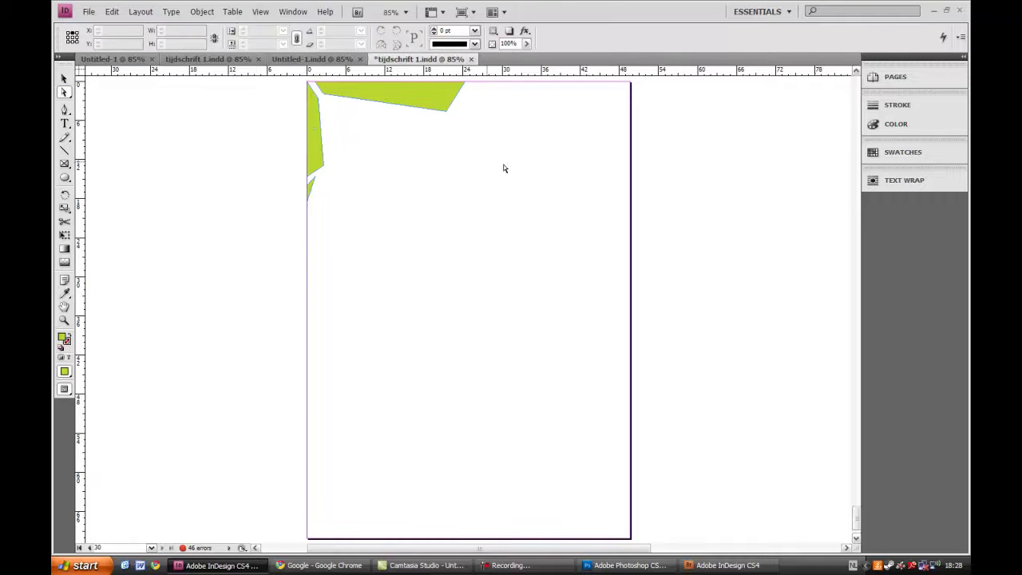
Draw the angular top-right shape and fill it with light green C=31 M=0 Y=100 K=0.
left_click(475, 85)
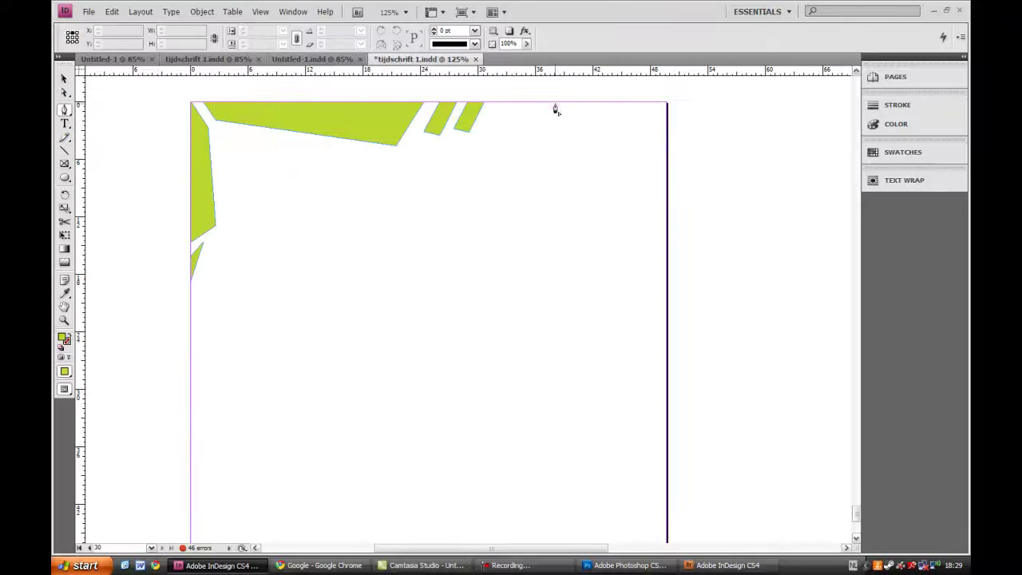
left_click(533, 216)
left_click(667, 237)
left_click(667, 102)
left_click(556, 103)
left_click(902, 151)
left_click(778, 240)
left_click(779, 215)
Fill the inner shape with dark green, then pick light green for the next shape.
left_click(463, 334, "ctrl")
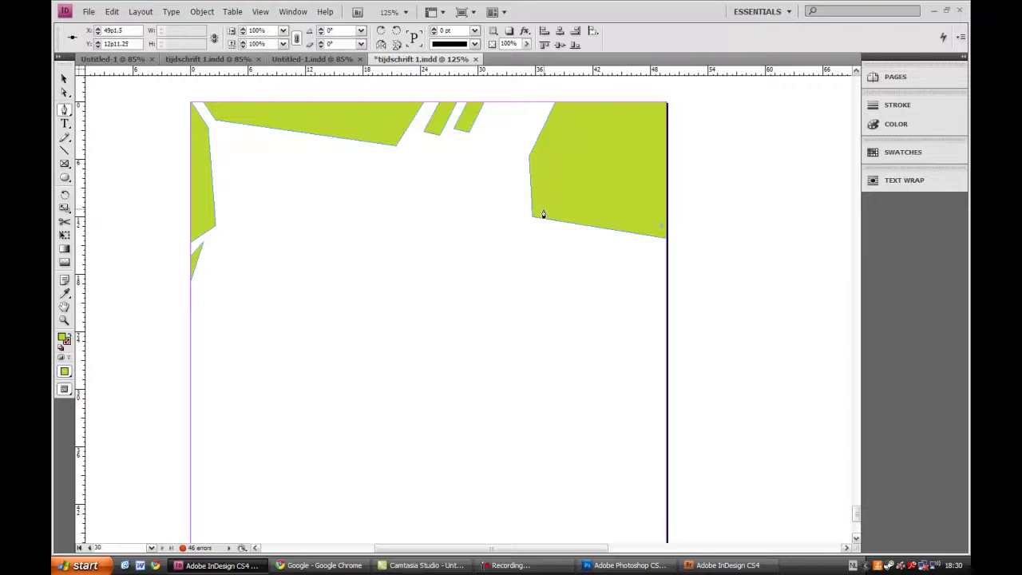
left_click(902, 152)
left_click(718, 201)
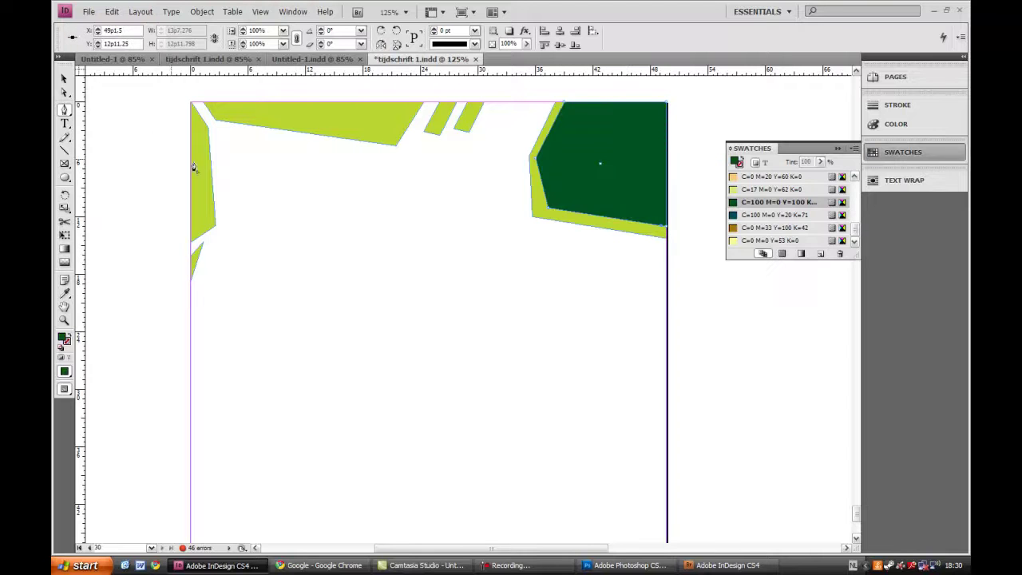
left_click(416, 142)
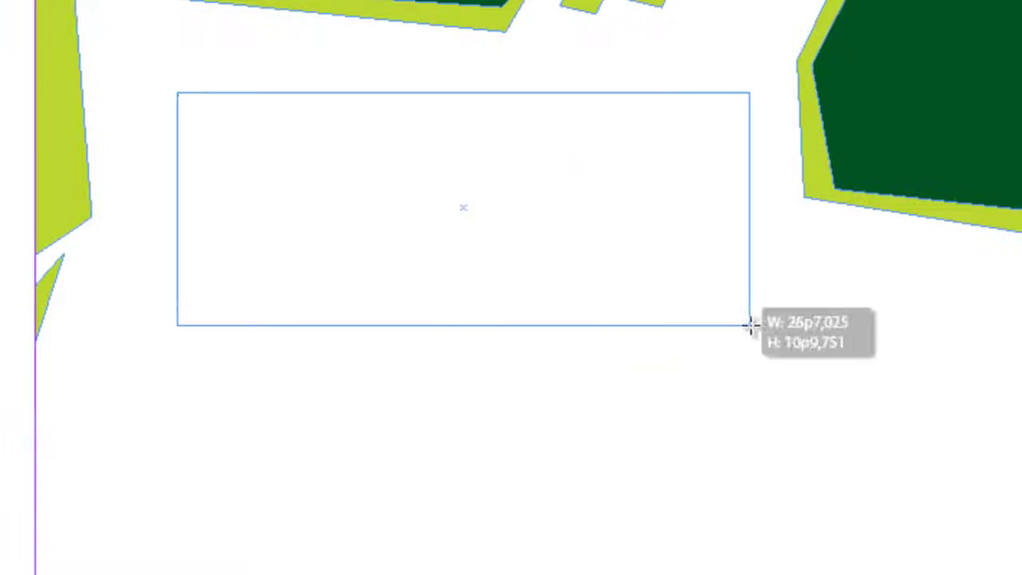
Add the 'tron' title and 'legacy' subtitle text frames at the top.
left_click_drag(175, 92, 749, 305)
type("tron")
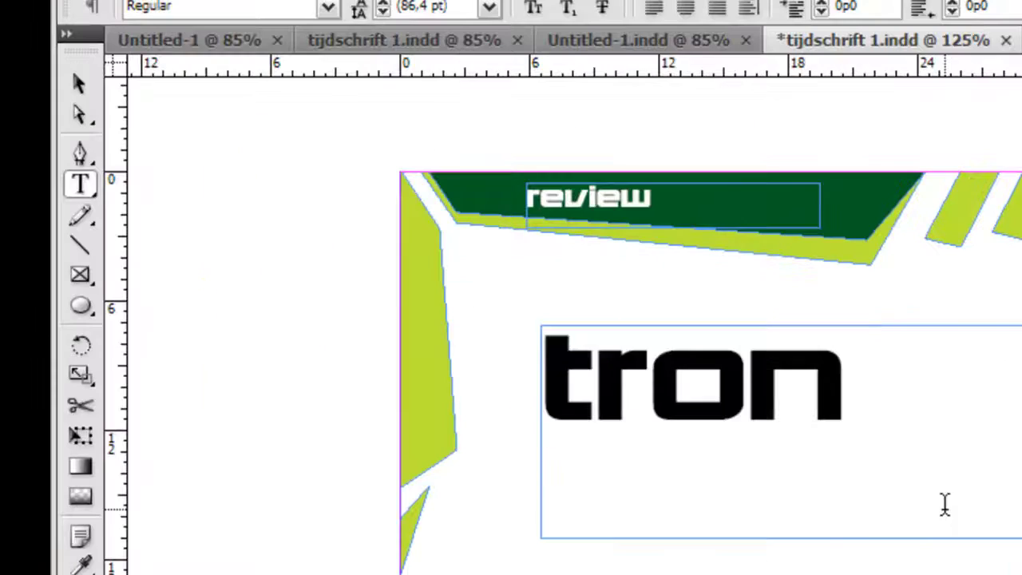
key("Escape")
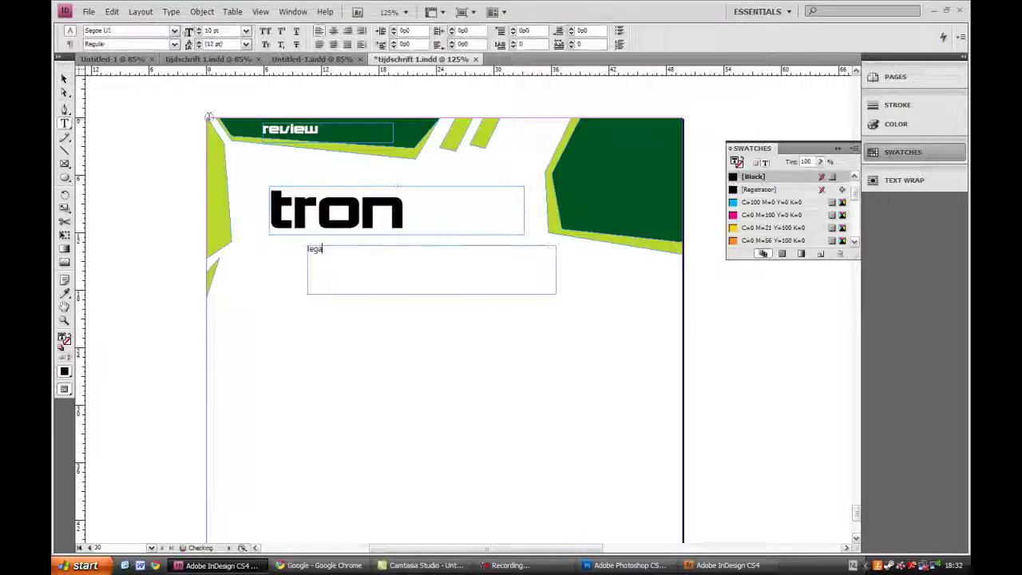
type("cy")
key("ctrl+a")
Change the font of the 'legacy' subtitle and adjust its frame.
left_click(246, 30)
left_click(217, 132)
left_click_drag(431, 272, 451, 258)
scroll(570, 419, "down", 1)
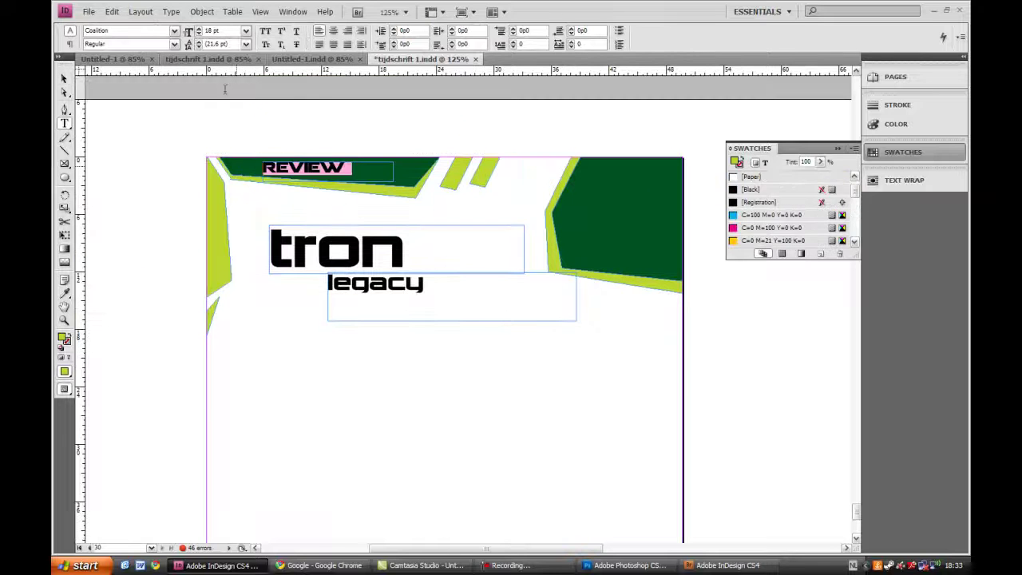
key("t")
scroll(455, 459, "down", 1)
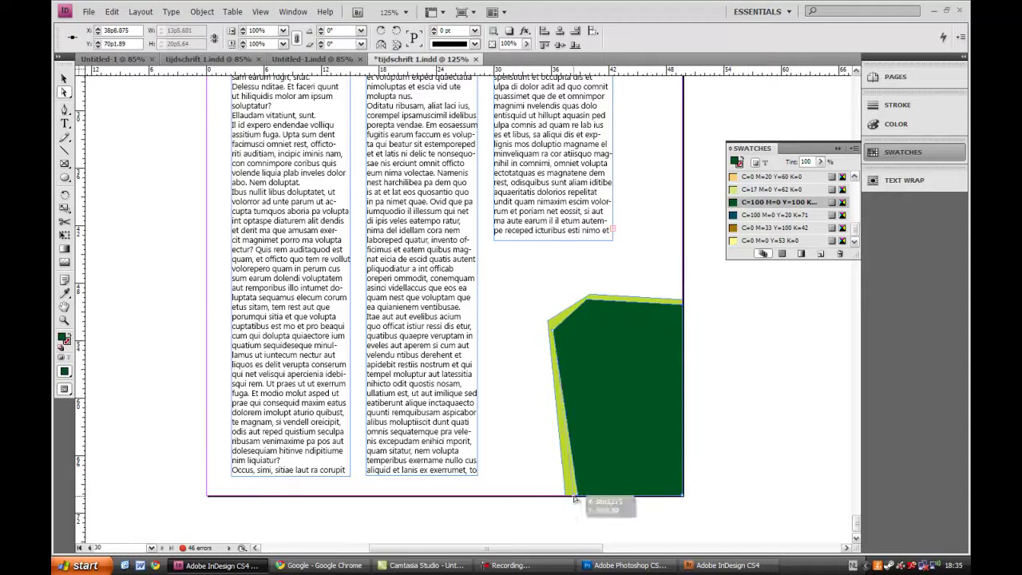
Fill a text frame inside the green box with white placeholder text.
scroll(573, 499, "up", 2)
key("t")
left_click(615, 447)
right_click(614, 479)
left_click(671, 335)
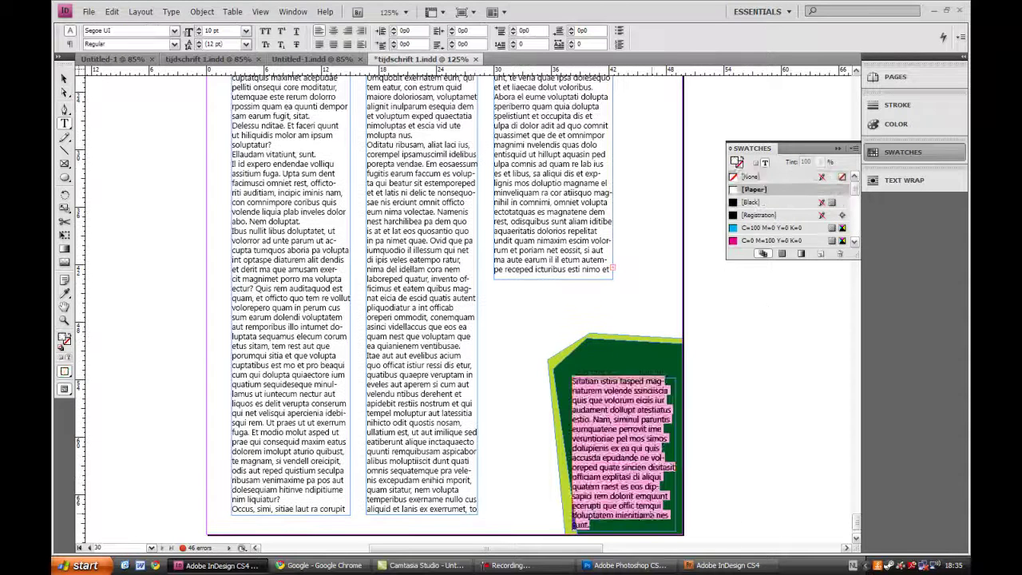
key("Escape")
Add a 'conclusie' heading in the display font above the body text.
left_click_drag(580, 352, 665, 372)
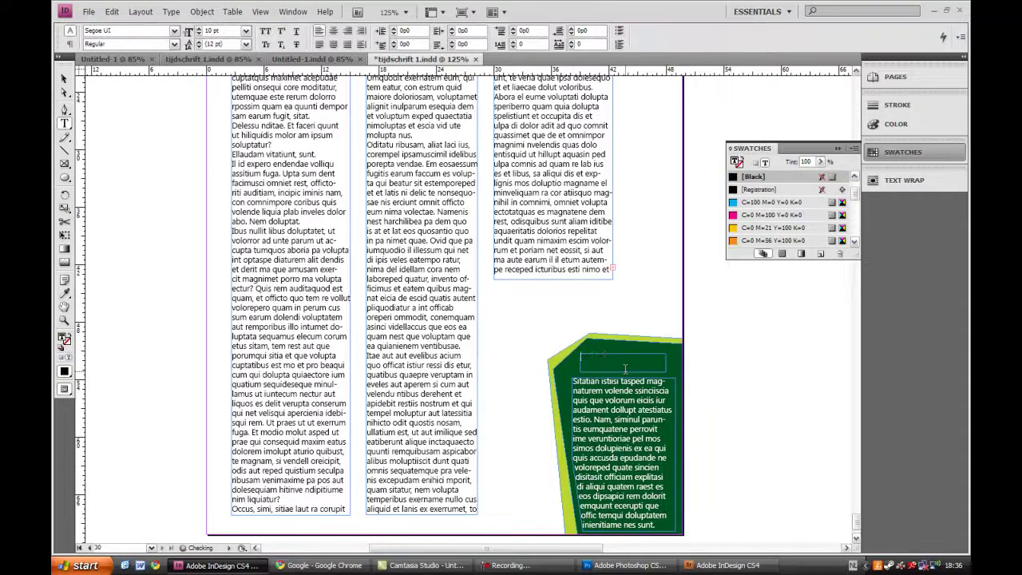
left_click(174, 31)
left_click(128, 378)
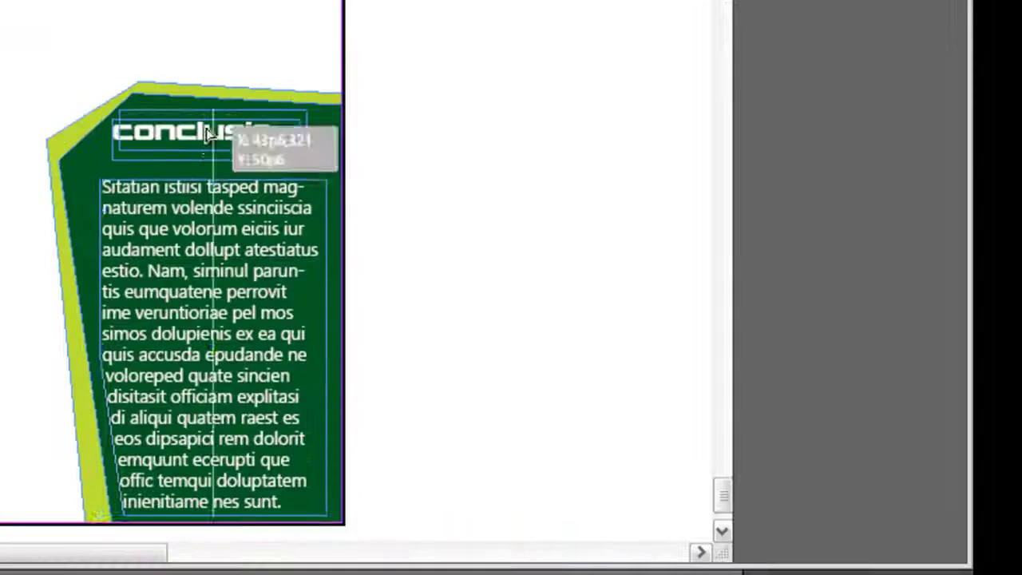
left_click_drag(206, 134, 213, 130)
right_click(226, 412)
left_click(320, 16)
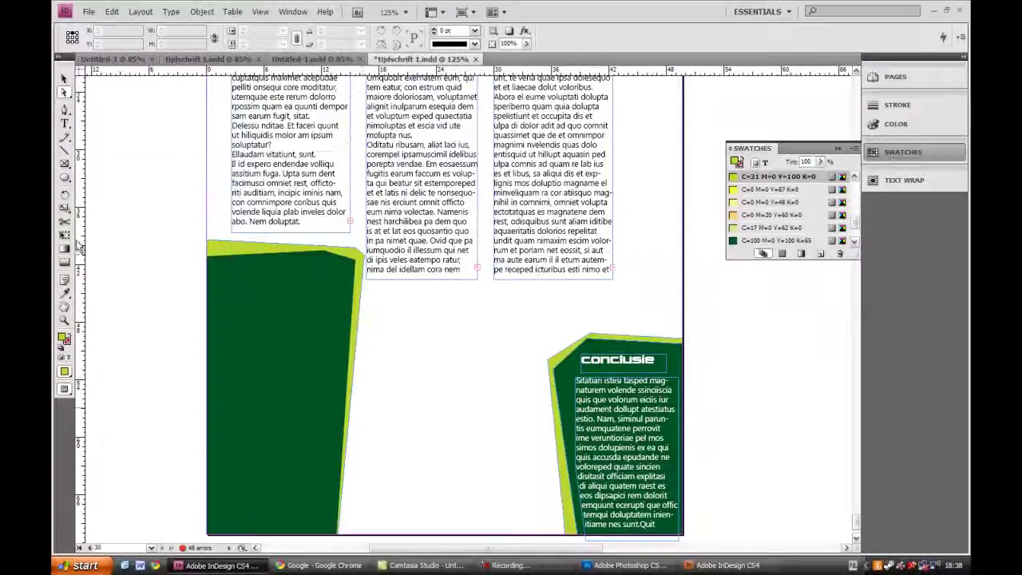
Draw the lower-left 'Tron 2?' text frame and a new text frame.
scroll(142, 314, "down", 2)
key("t")
left_click_drag(231, 227, 336, 481)
scroll(349, 423, "up", 2)
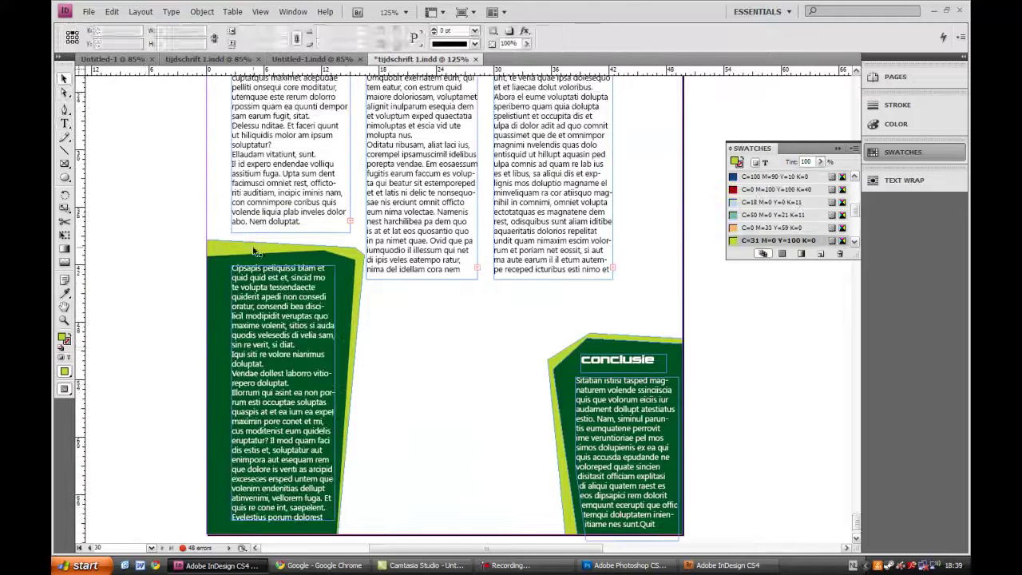
left_click_drag(411, 320, 497, 337)
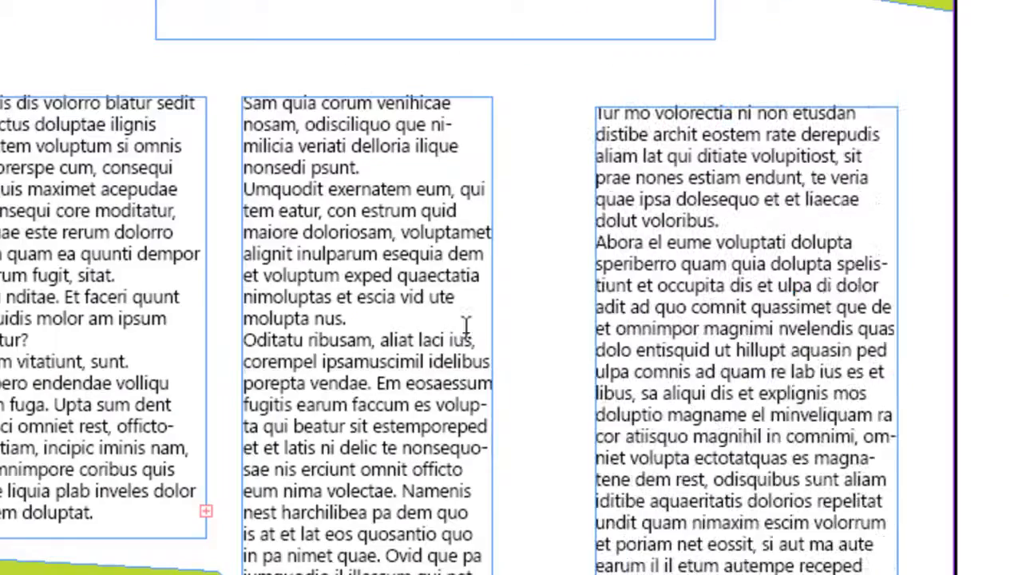
Widen the middle column, align the right column's top, and clear the column text overrides.
left_click_drag(492, 326, 559, 326)
left_click_drag(711, 123, 711, 115)
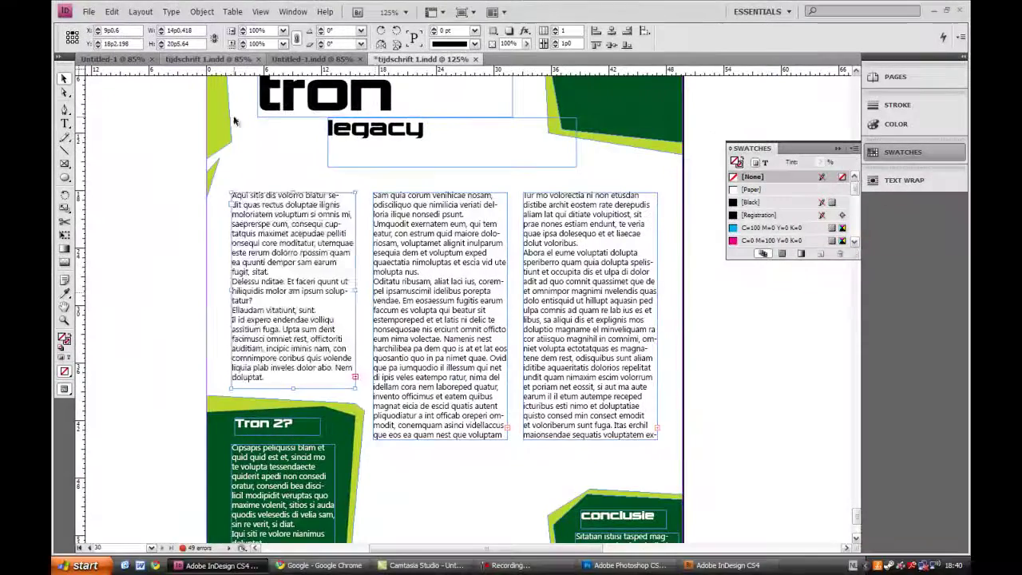
scroll(378, 297, "down", 5)
double_click(446, 284)
right_click(423, 447)
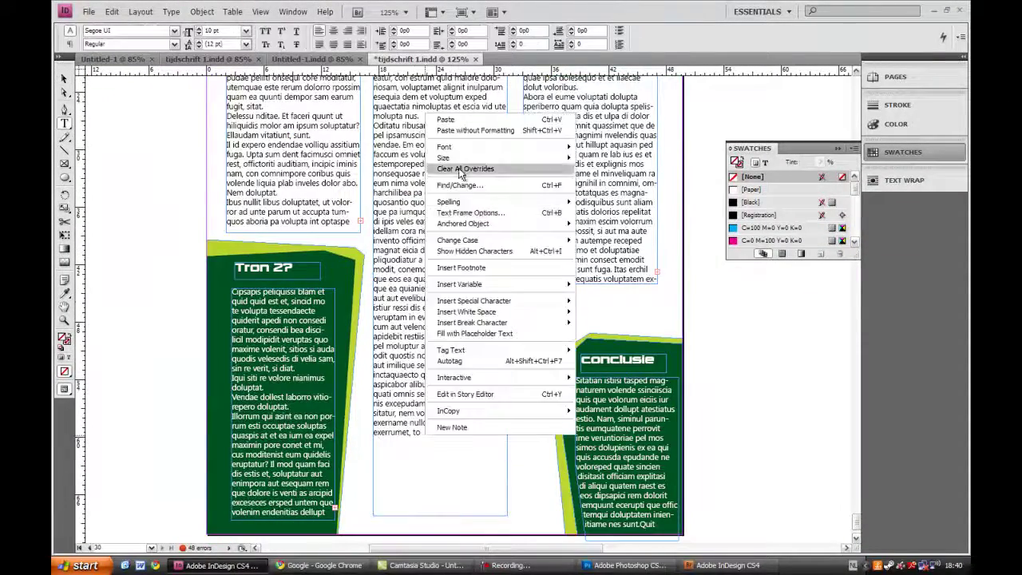
scroll(335, 386, "up", 5)
scroll(335, 384, "down", 3)
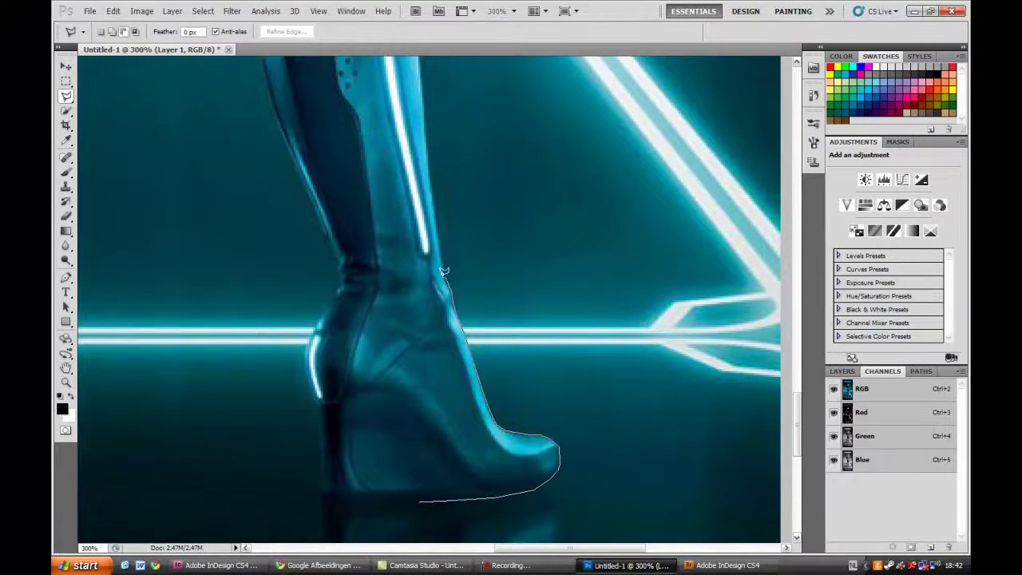
Trace the woman's legs and boots with the Polygonal Lasso, close the selection, zoom out.
scroll(444, 271, "up", 5)
scroll(416, 174, "up", 6)
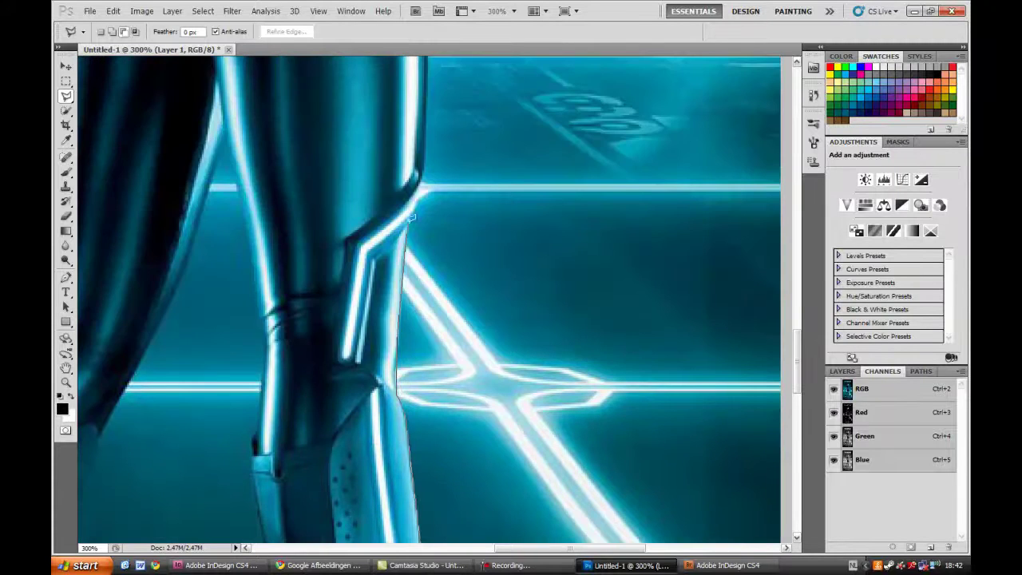
scroll(411, 216, "up", 7)
scroll(477, 63, "up", 2)
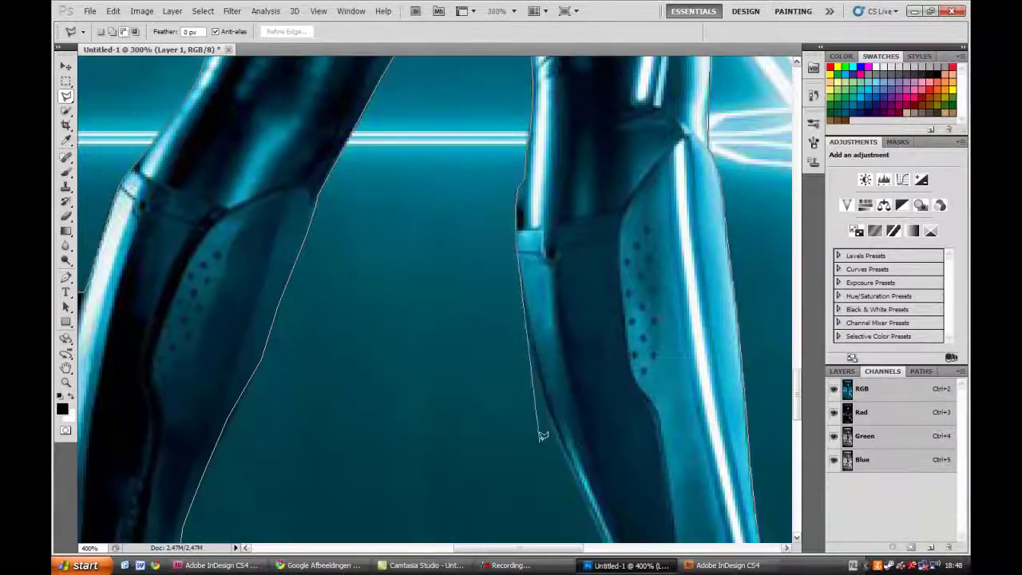
left_click(542, 435)
scroll(575, 399, "down", 4)
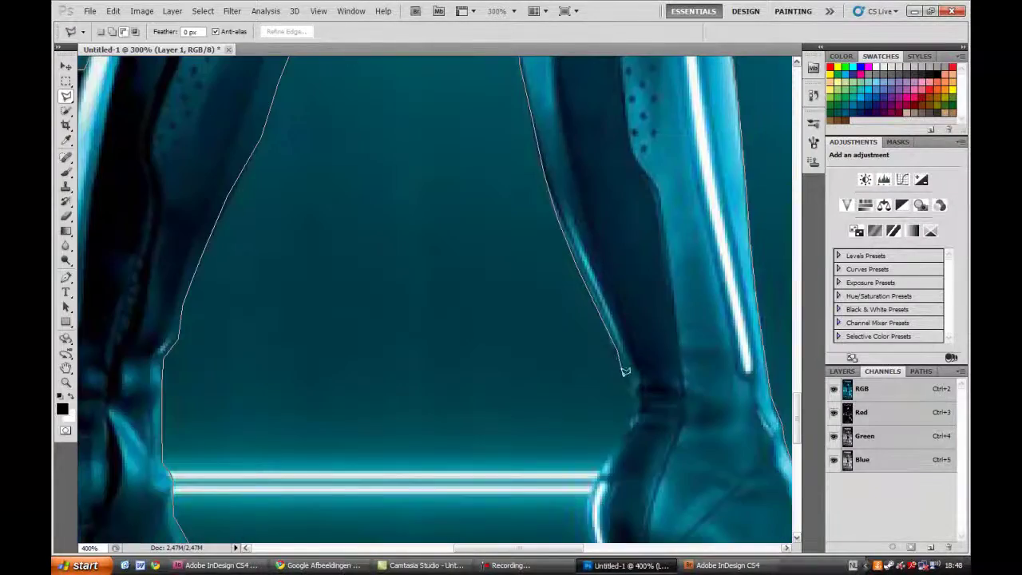
left_click(631, 422)
scroll(630, 423, "down", 5)
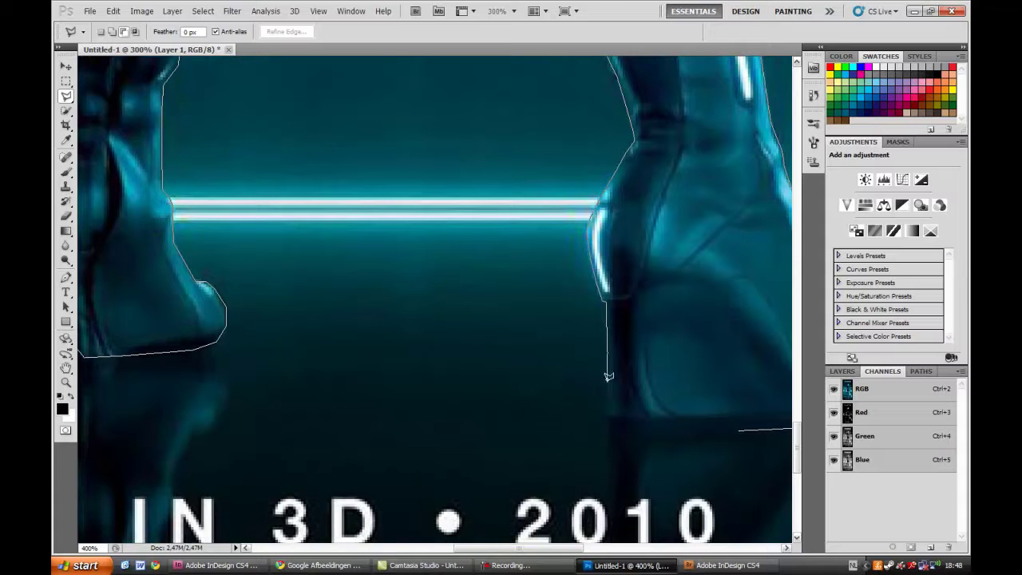
double_click(609, 376)
key("ctrl+minus")
key("ctrl+minus")
key("ctrl+minus")
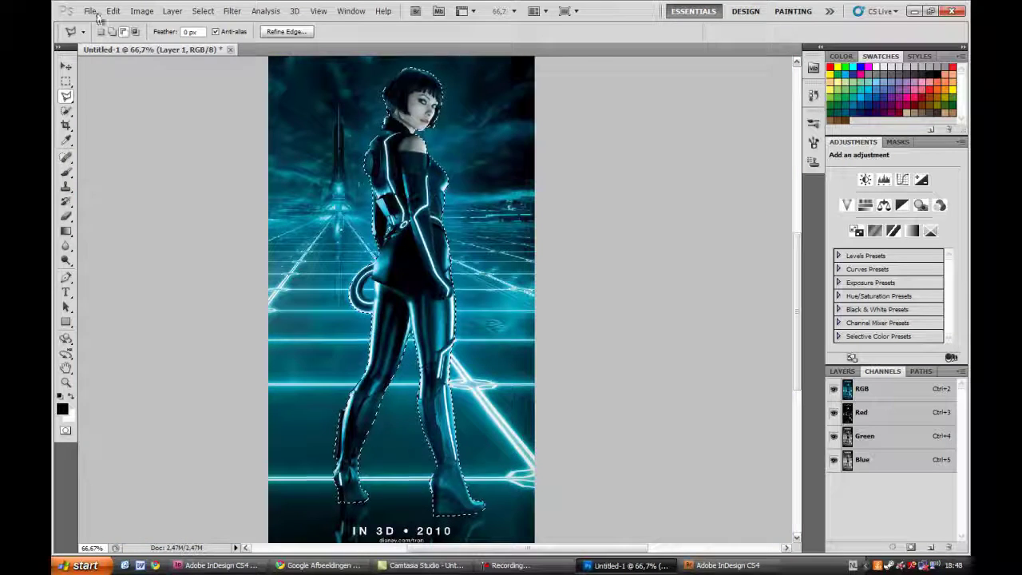
Save the cut-out figure as a layered TIFF, accepting the TIFF options and layers warning.
left_click(90, 10)
left_click(153, 184)
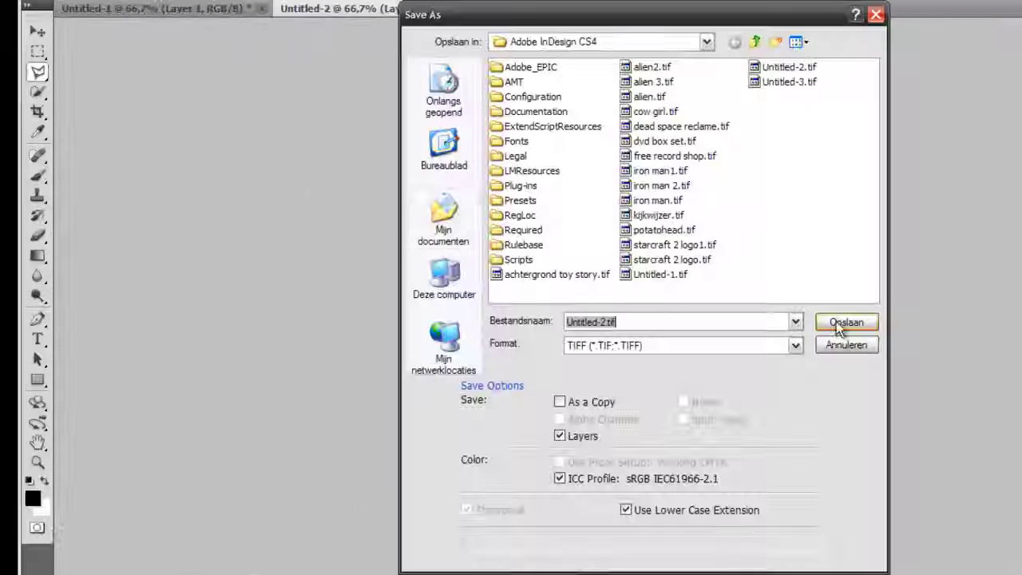
key("Return")
key("Return")
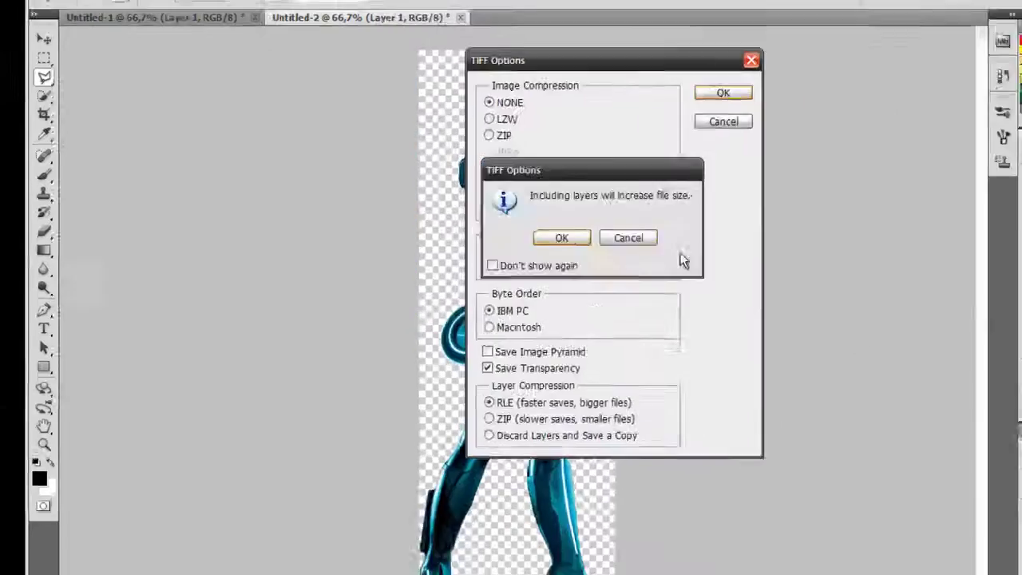
key("Return")
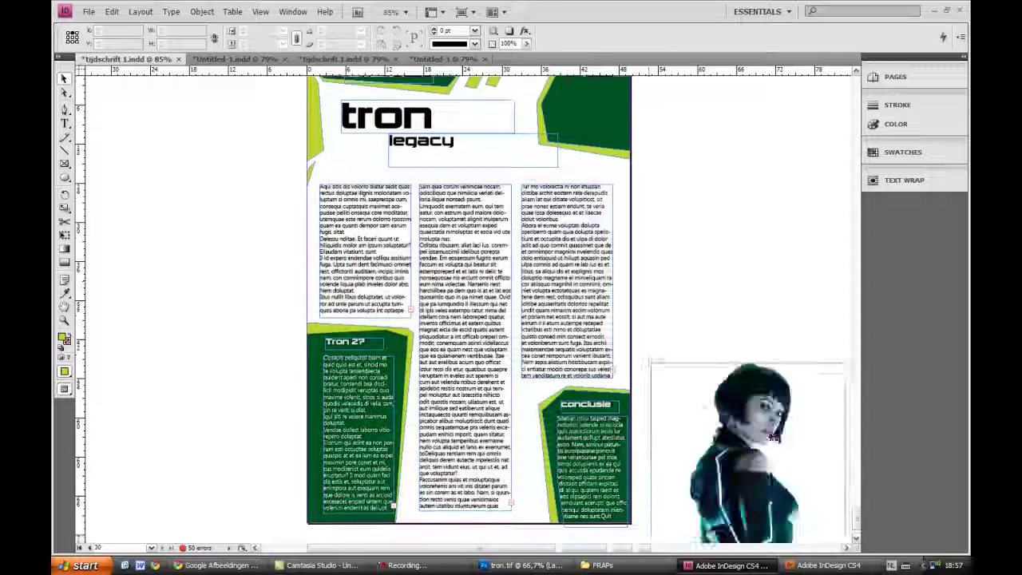
Place the Tron cut-out, fit its frame to the image and send it behind the text.
mouse_move(772, 438)
left_mouse_down()
mouse_move(607, 360)
mouse_move(604, 240)
left_mouse_up()
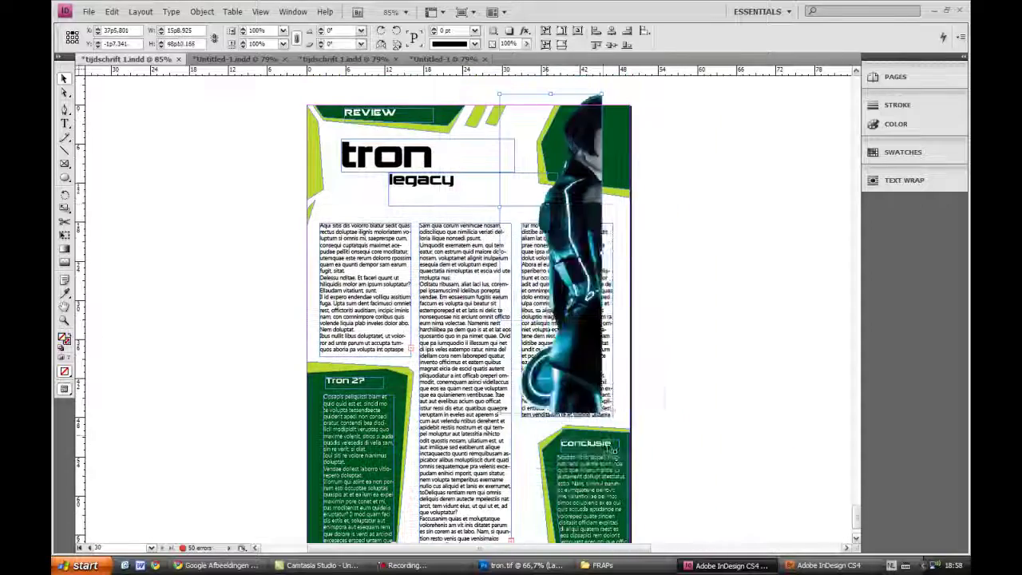
right_click(549, 206)
left_click(718, 413)
left_click_drag(607, 200, 599, 399)
scroll(599, 360, "down", 2)
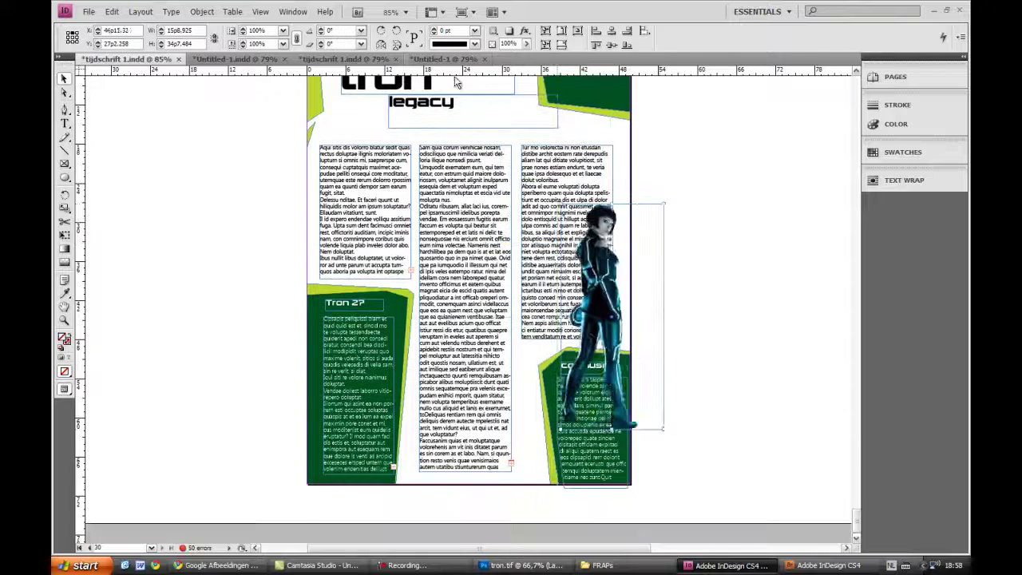
right_click(600, 320)
left_click(799, 137)
Enlarge the woman image and move the right text column beside her.
left_click_drag(559, 240, 707, 244)
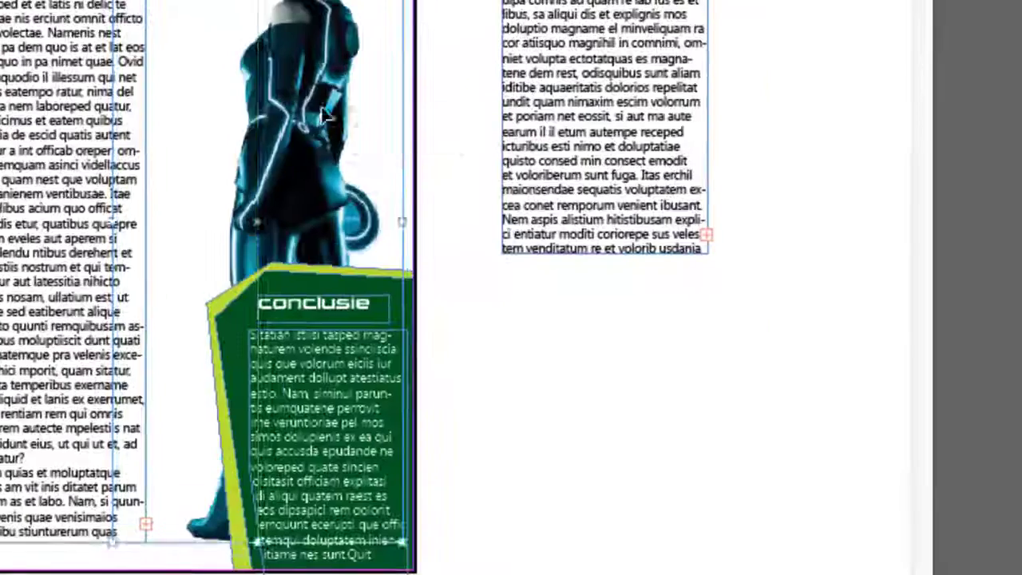
left_click_drag(583, 295, 644, 341)
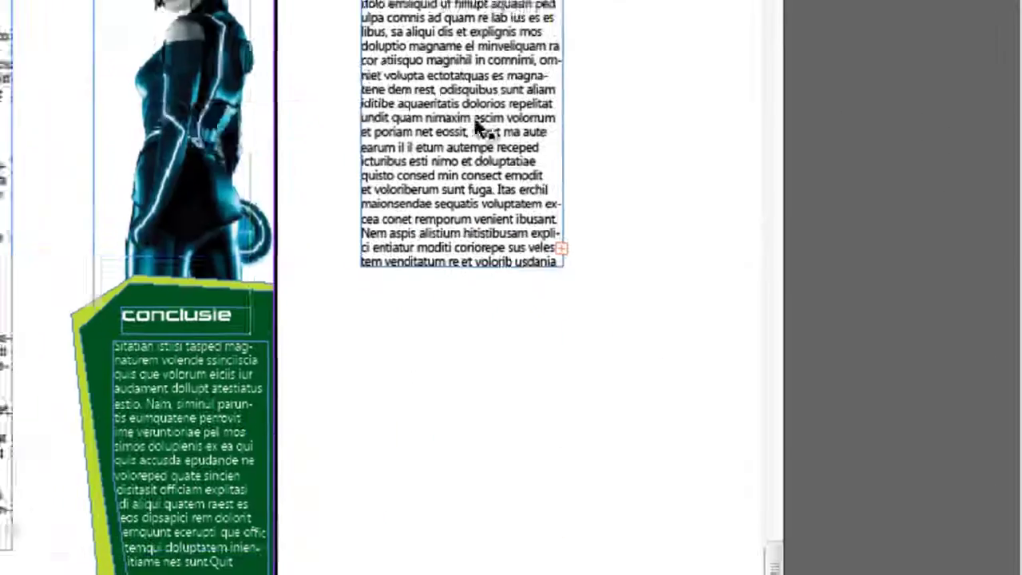
left_click_drag(559, 159, 159, 168)
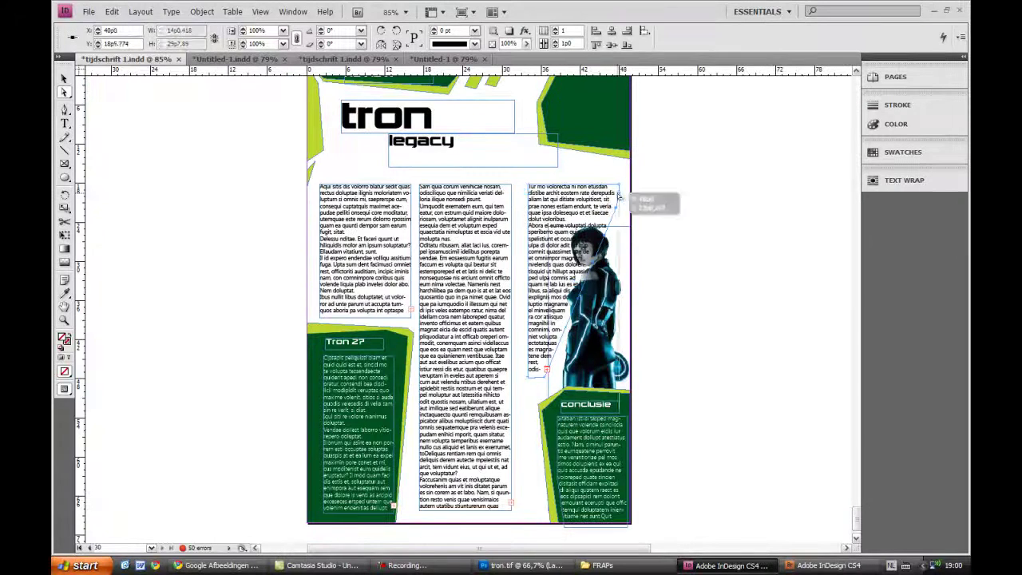
Stretch the ring image down to the page bottom and out to the right edge.
key("ctrl+shift+a")
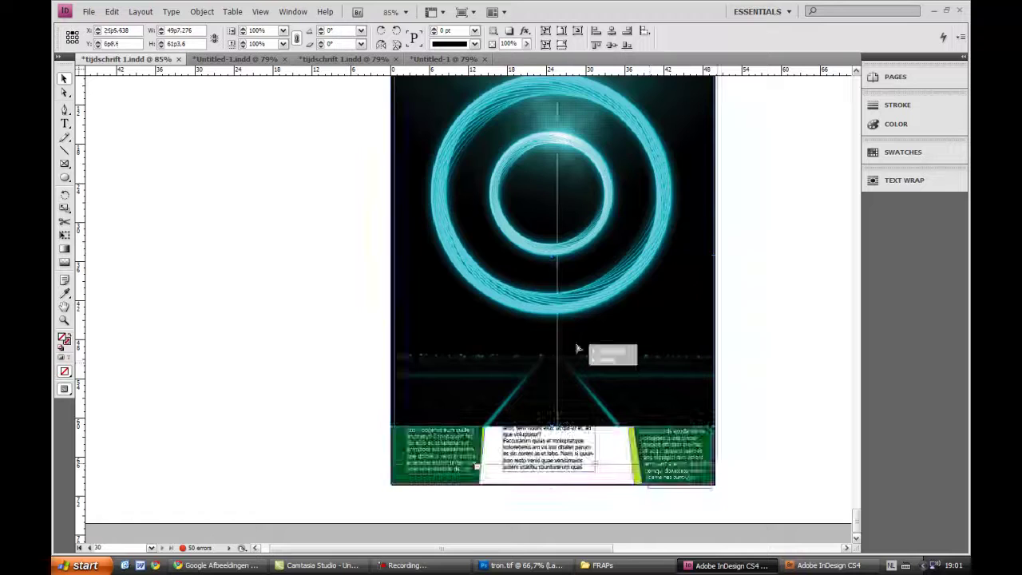
scroll(578, 348, "up", 4)
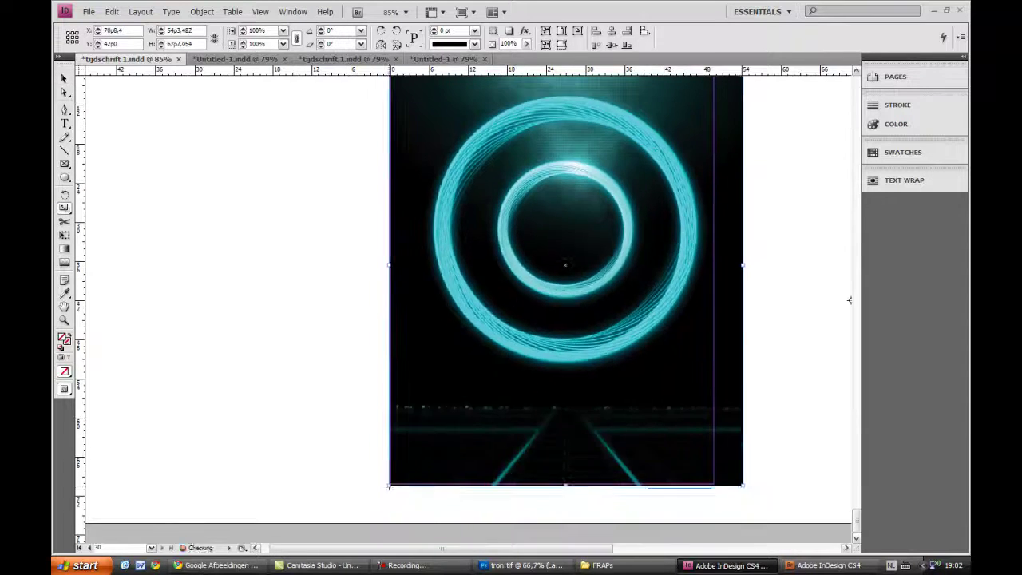
left_click_drag(559, 482, 563, 508)
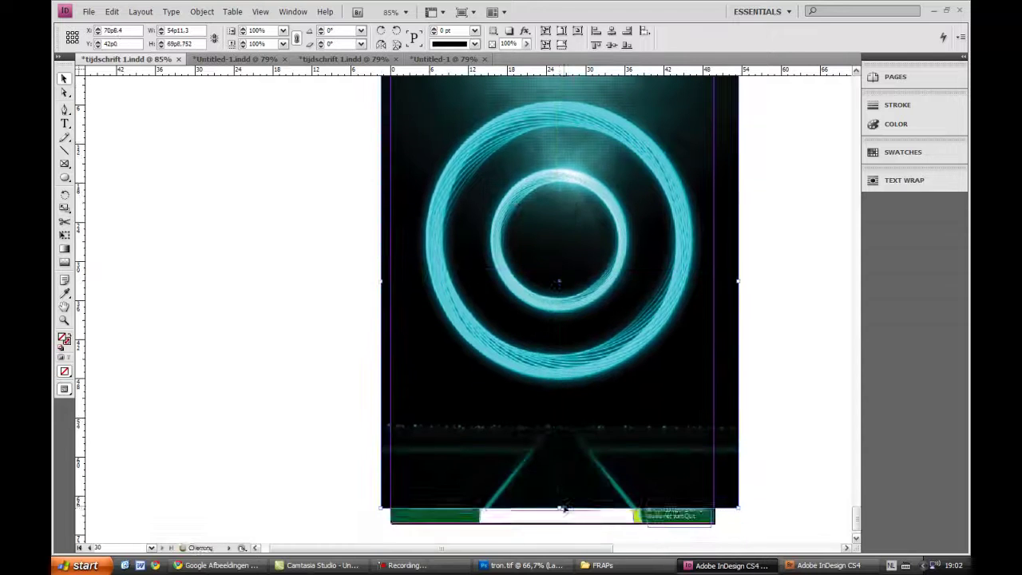
left_click_drag(582, 328, 636, 307)
Send the ring image to the back and make the title text white with the Paper swatch.
right_click(634, 307)
left_click(663, 146)
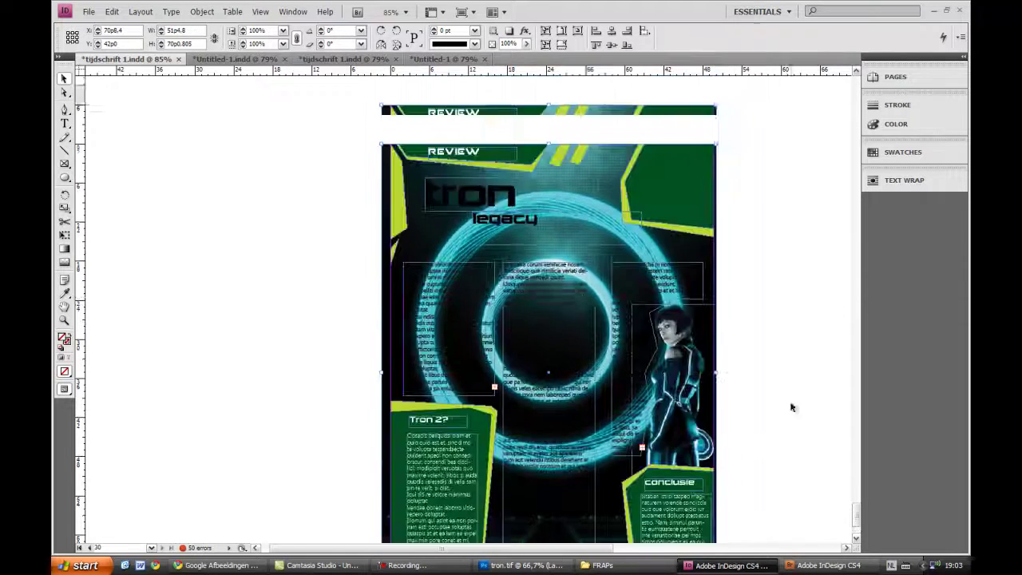
key("t")
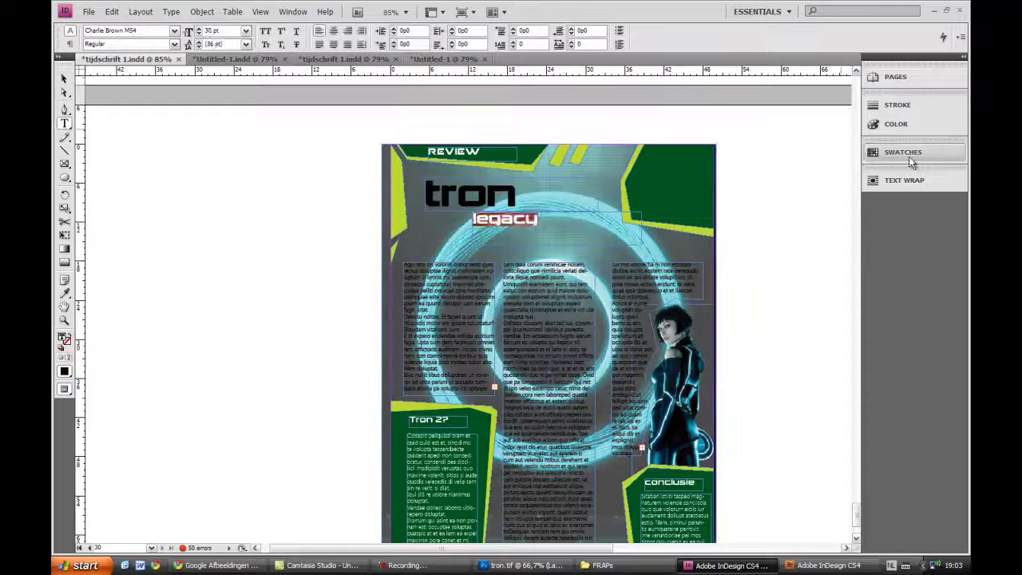
left_click(902, 151)
scroll(784, 320, "down", 2)
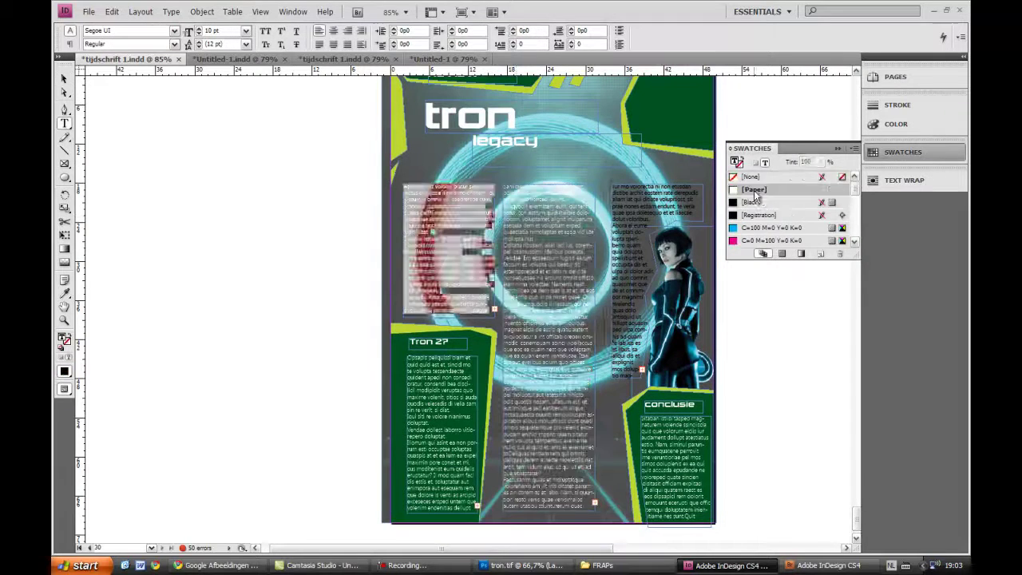
left_click(447, 59)
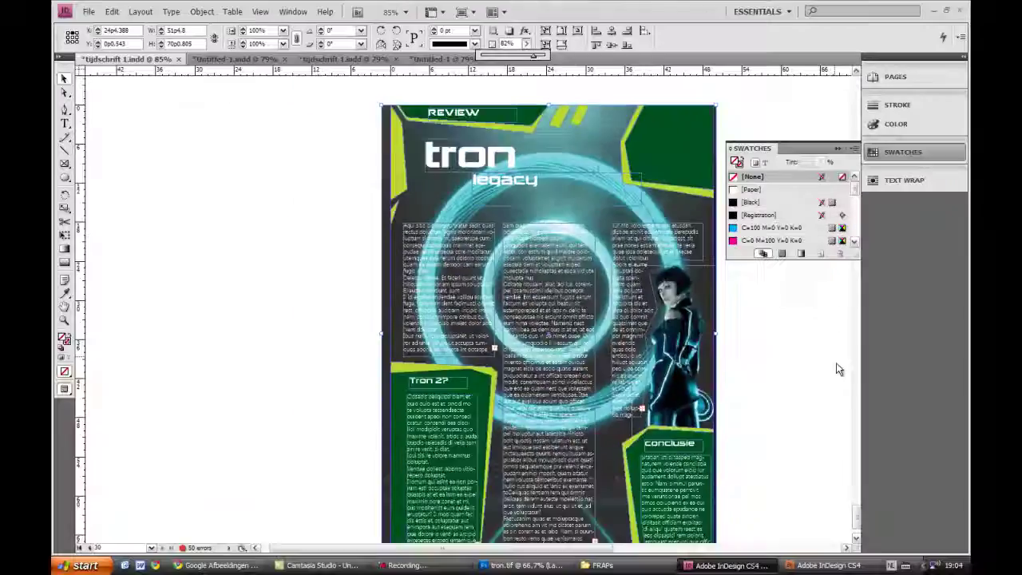
key("ctrl+=")
scroll(846, 385, "up", 5)
scroll(466, 268, "down", 5)
key("ctrl+minus")
key("ctrl+minus")
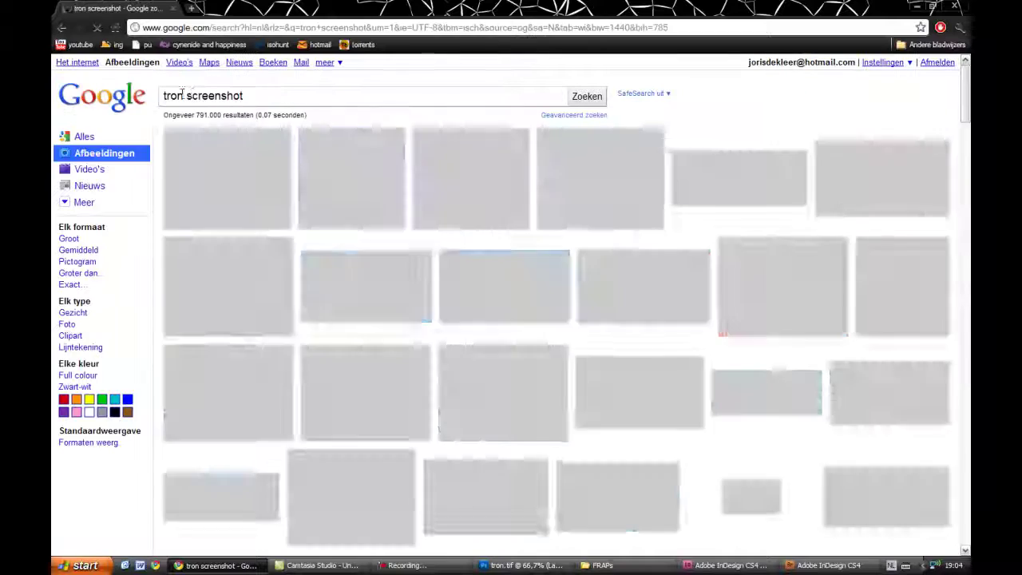
Search images for Tron Legacy screenshots and copy an enlarged result.
type("y")
key("Return")
scroll(764, 347, "down", 5)
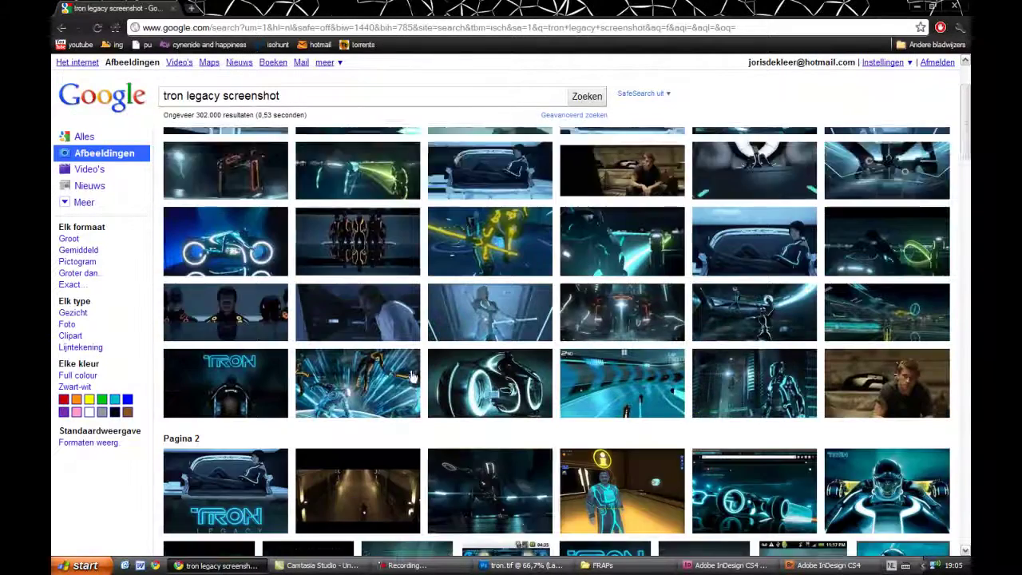
scroll(764, 347, "up", 5)
left_click(623, 159)
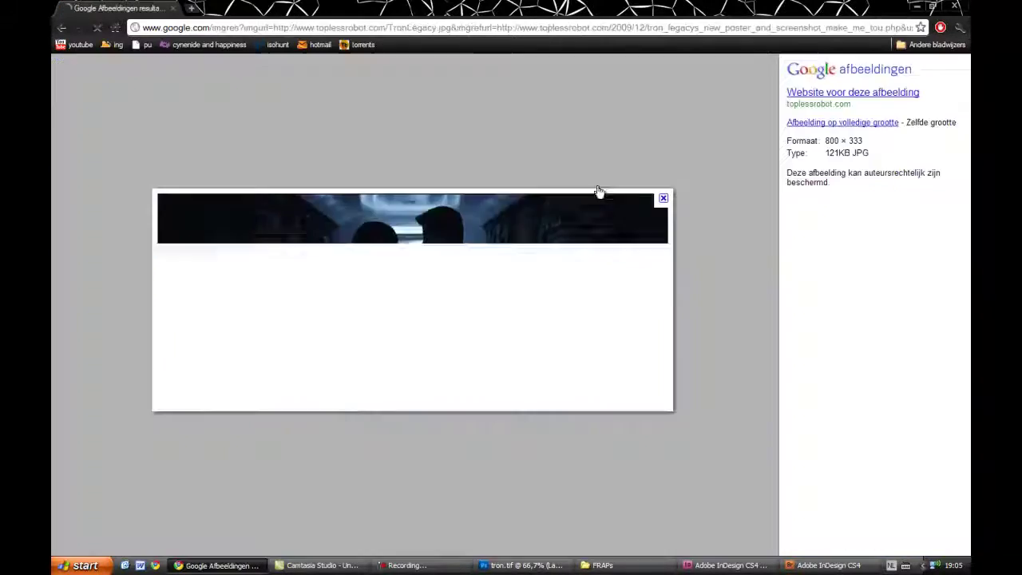
right_click(421, 296)
left_click(447, 328)
key("alt+Tab")
Paste the screenshot, fit it proportionally, and reposition the bottom screenshot within its frame.
key("ctrl+v")
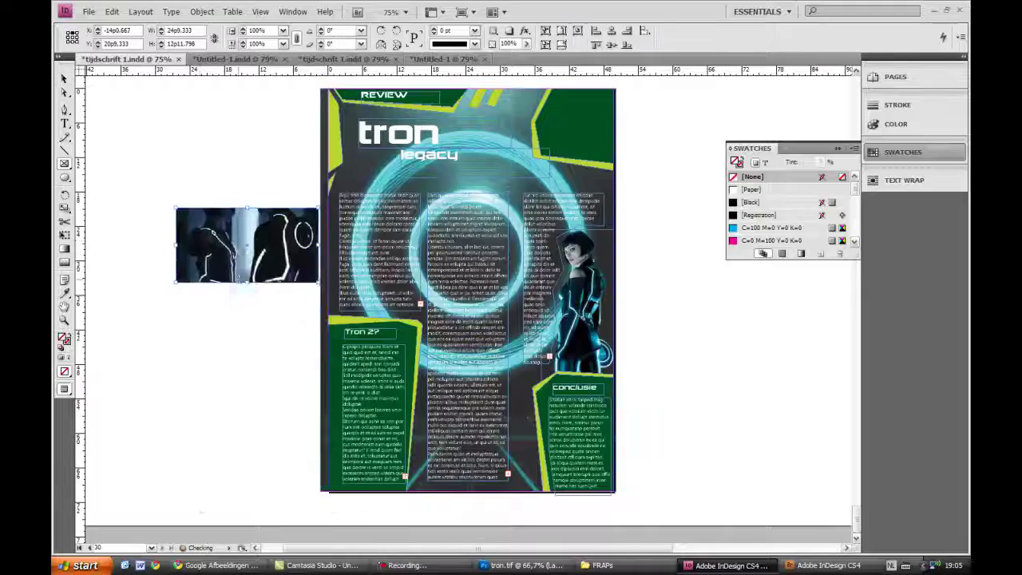
right_click(247, 243)
left_click(420, 423)
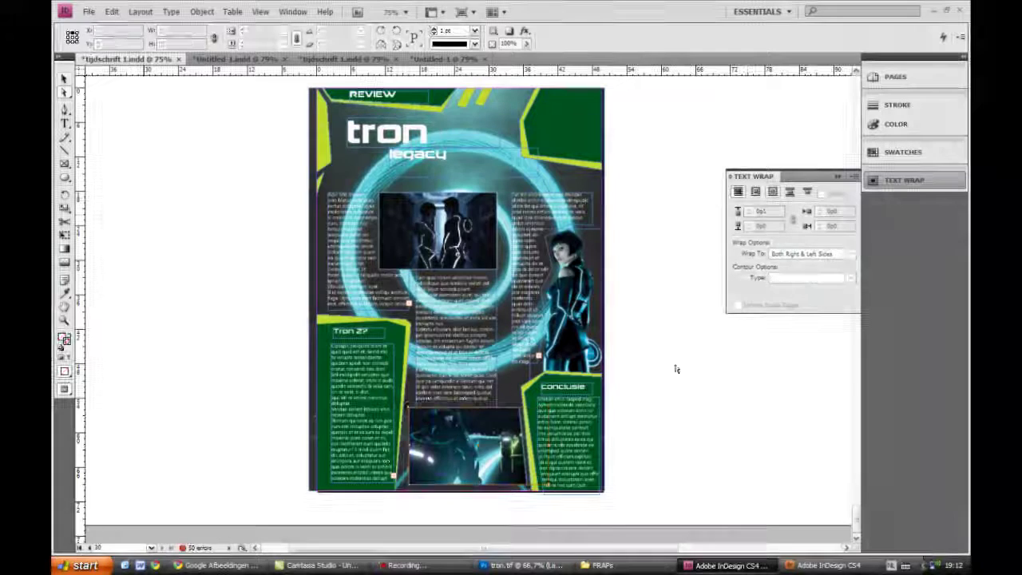
mouse_move(471, 447)
left_mouse_down()
mouse_move(427, 425)
mouse_move(490, 452)
left_mouse_up()
left_click(711, 467)
scroll(660, 384, "up", 1)
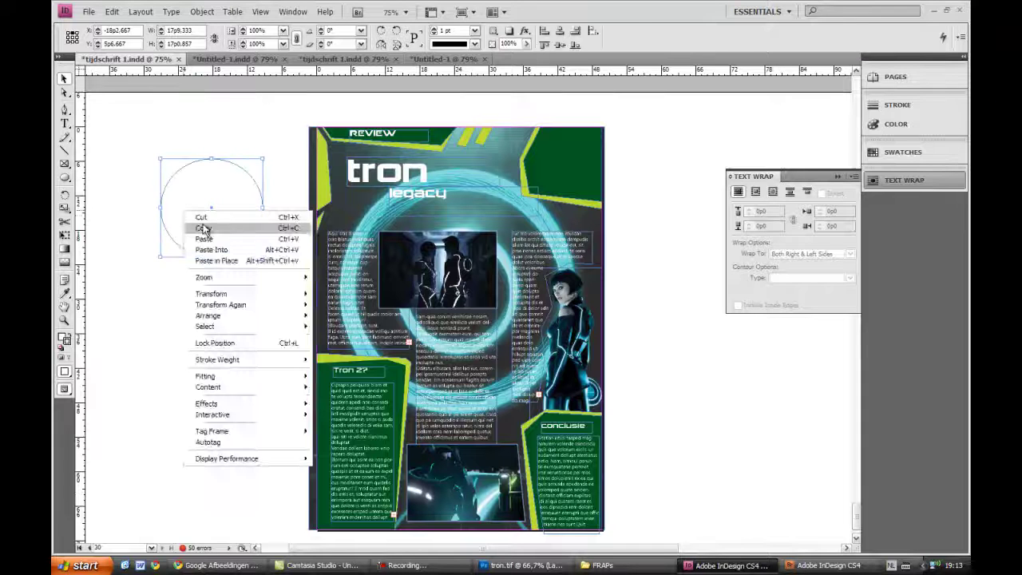
Paste the Tron Legacy face photo into the ellipse frame and move it to the top-right corner.
left_click(211, 249)
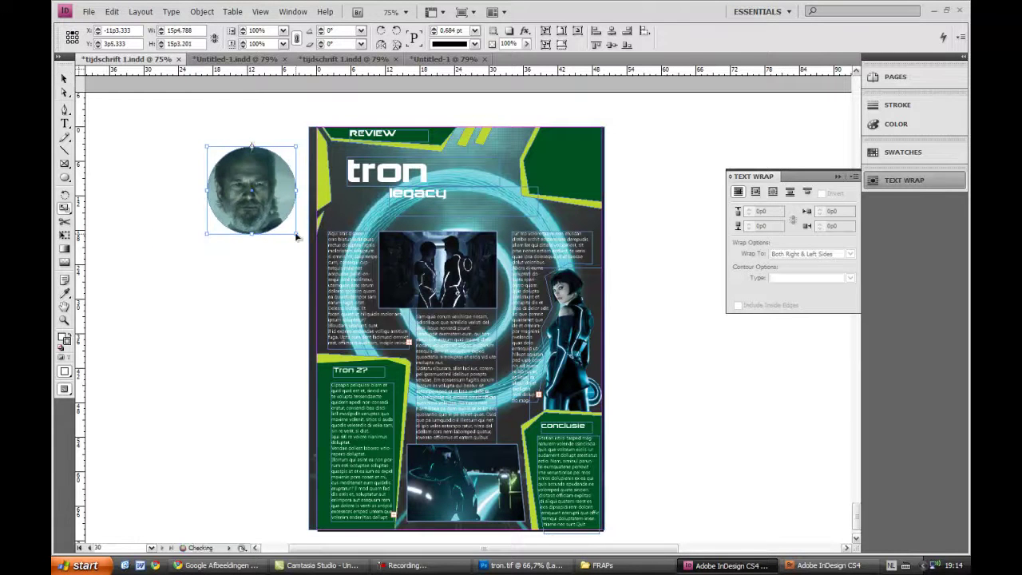
left_click_drag(296, 236, 625, 249)
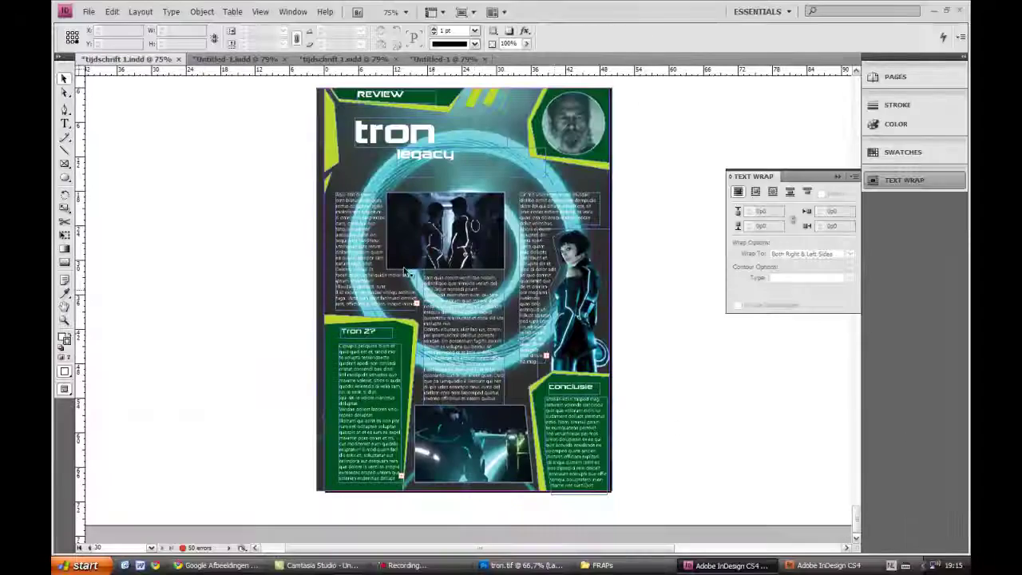
Zoom in and select the '65' page-number frame at the foot of the conclusie box.
key("t")
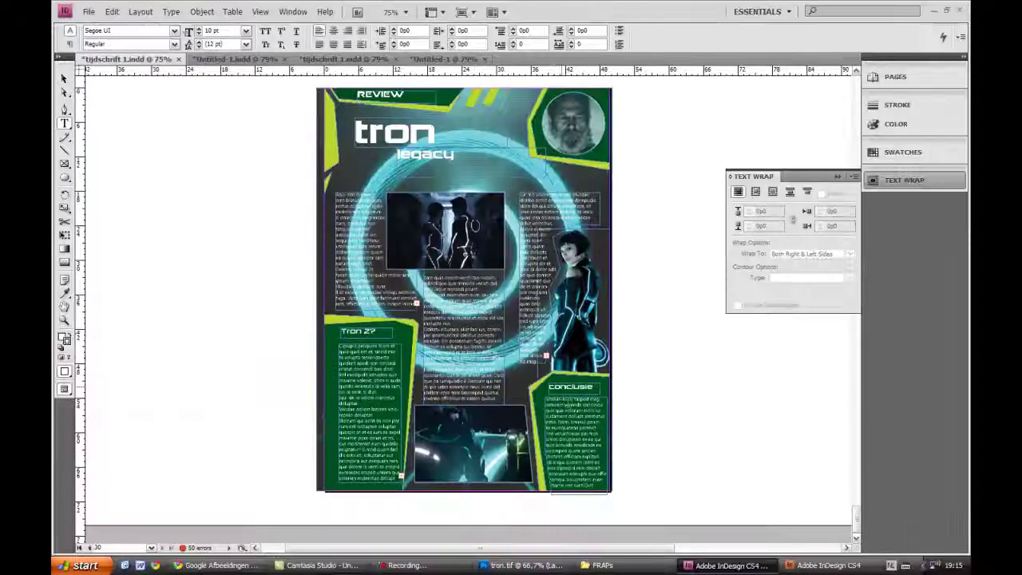
key("ctrl+equal")
key("ctrl+equal")
key("ctrl+equal")
key("Escape")
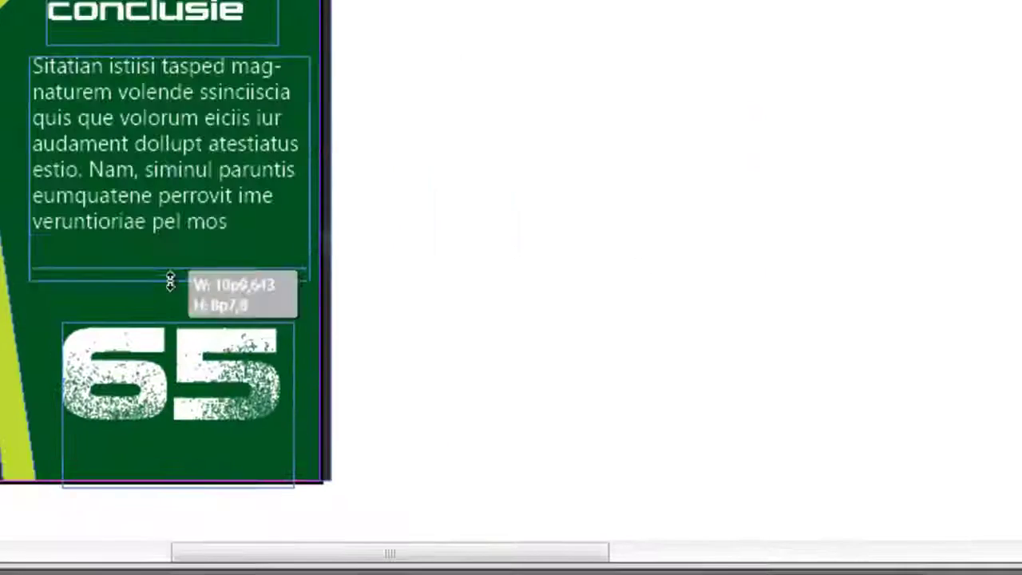
right_click(441, 415)
left_click(279, 471)
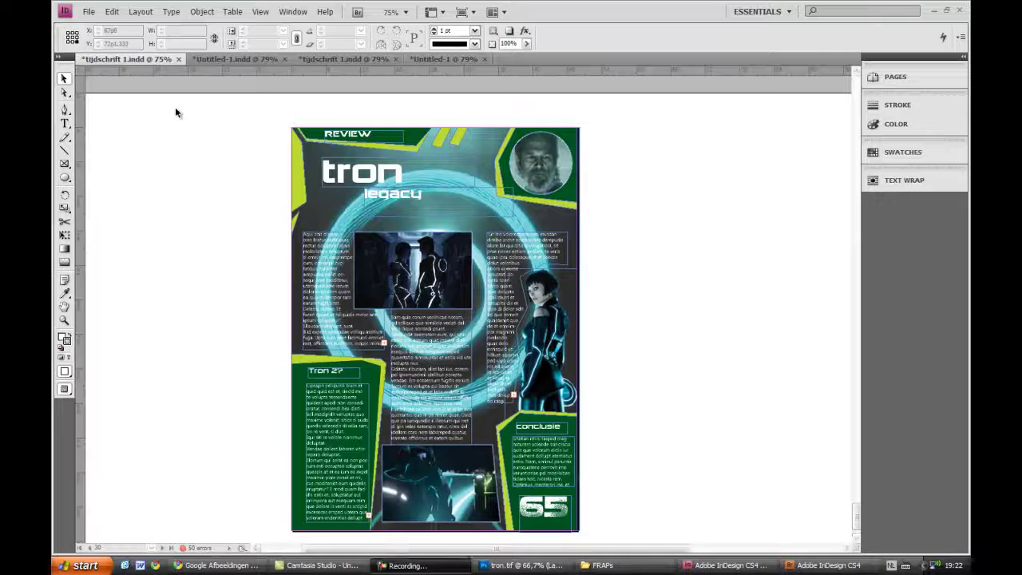
Turn on Overprint Preview and zoom around the Tron Legacy page to inspect the print result.
left_click(258, 12)
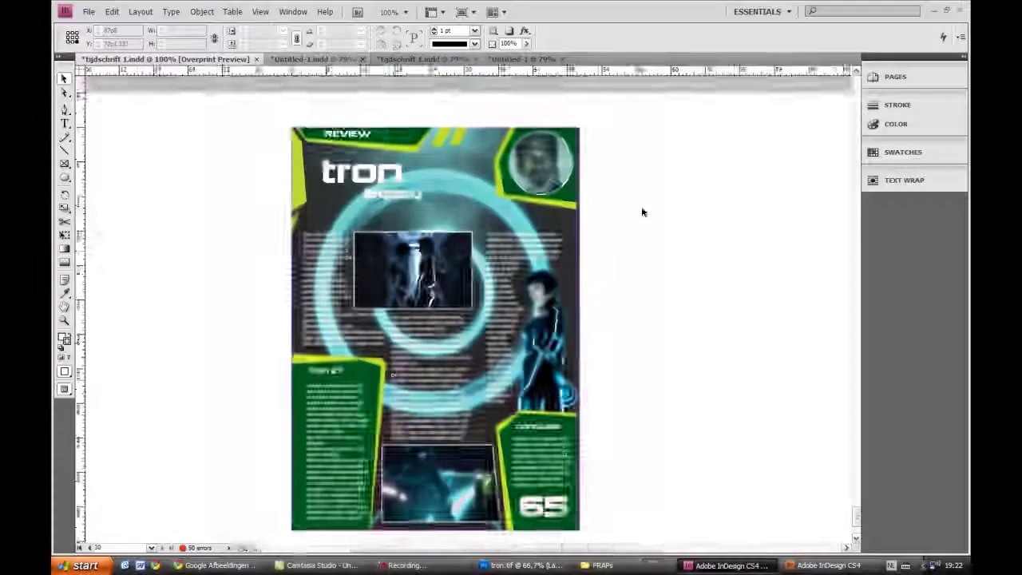
scroll(641, 209, "up", 1)
scroll(641, 210, "down", 3)
scroll(637, 216, "down", 1)
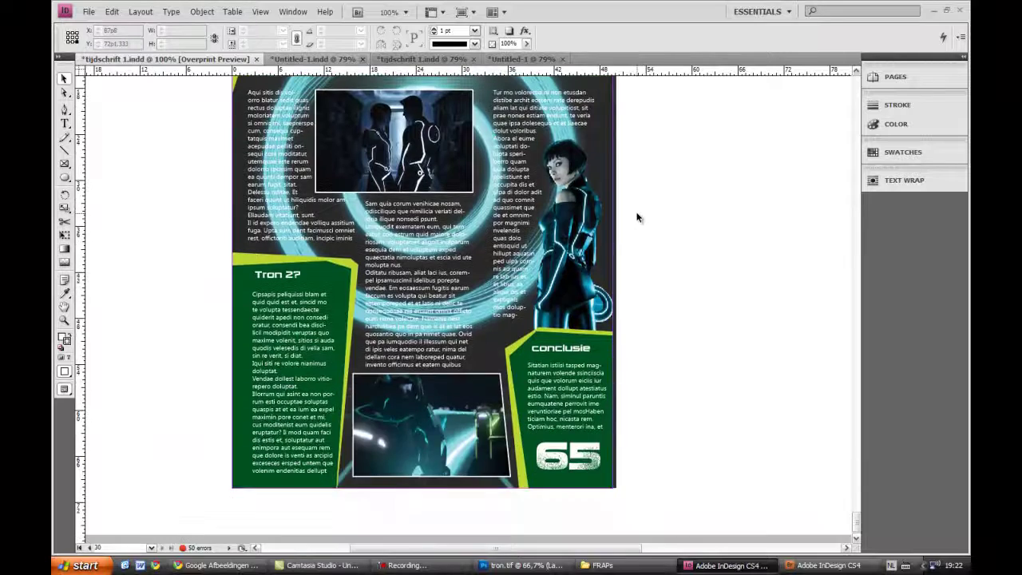
key("ctrl+equal")
scroll(638, 214, "up", 3)
scroll(638, 215, "up", 2)
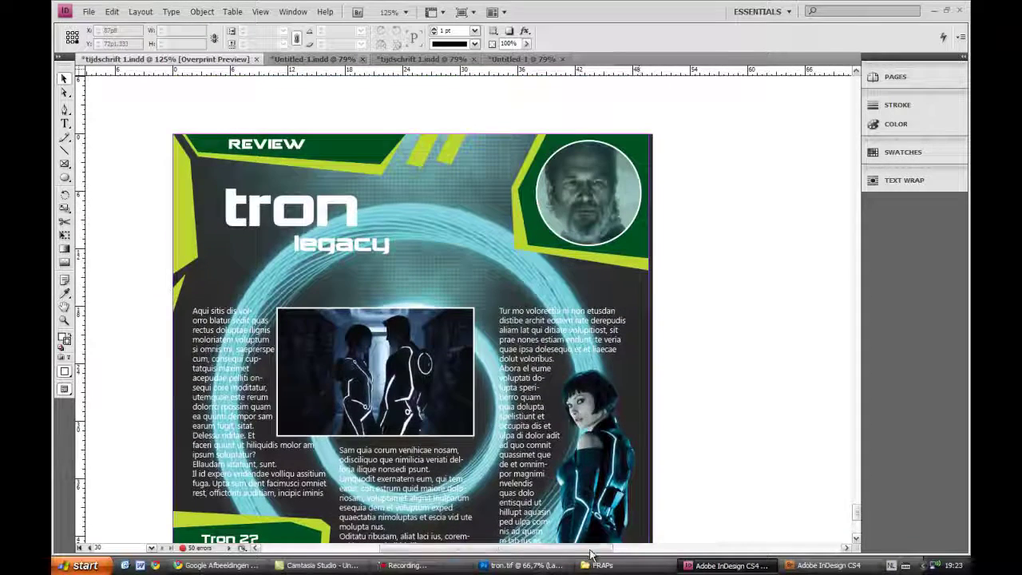
scroll(752, 291, "left", 3)
scroll(840, 295, "down", 2)
scroll(840, 299, "down", 2)
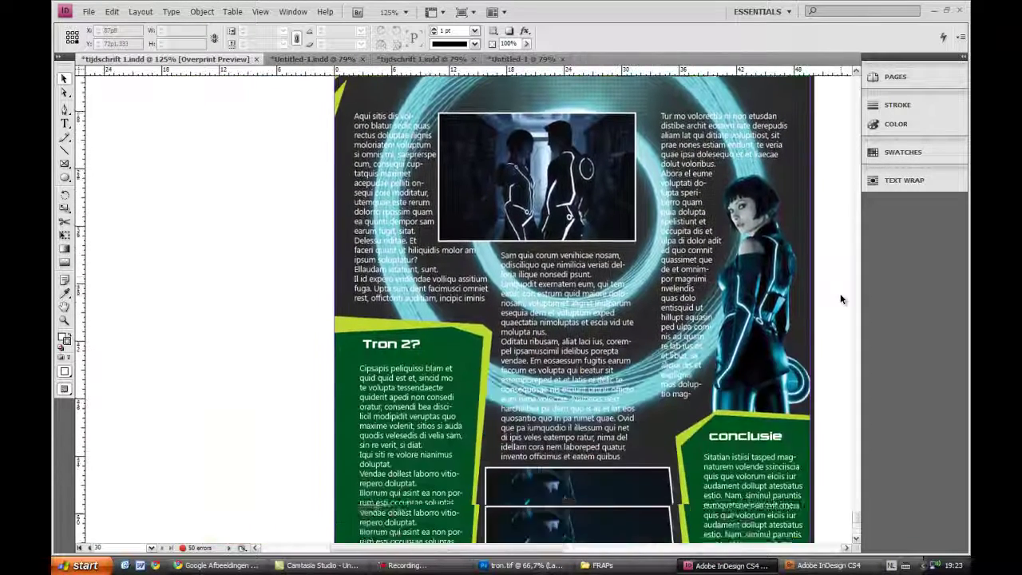
scroll(840, 299, "down", 1)
key("ctrl+minus")
key("ctrl+minus")
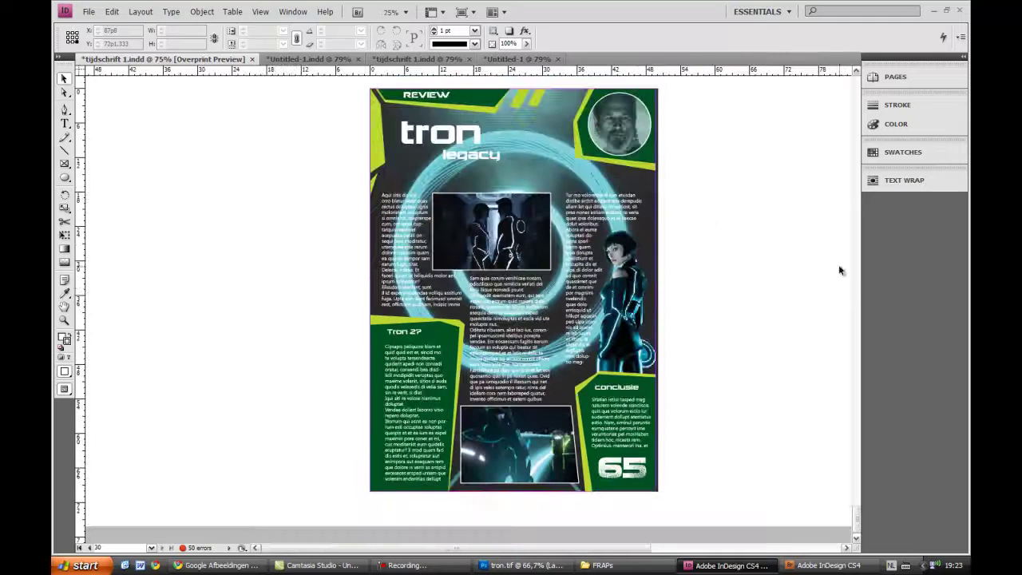